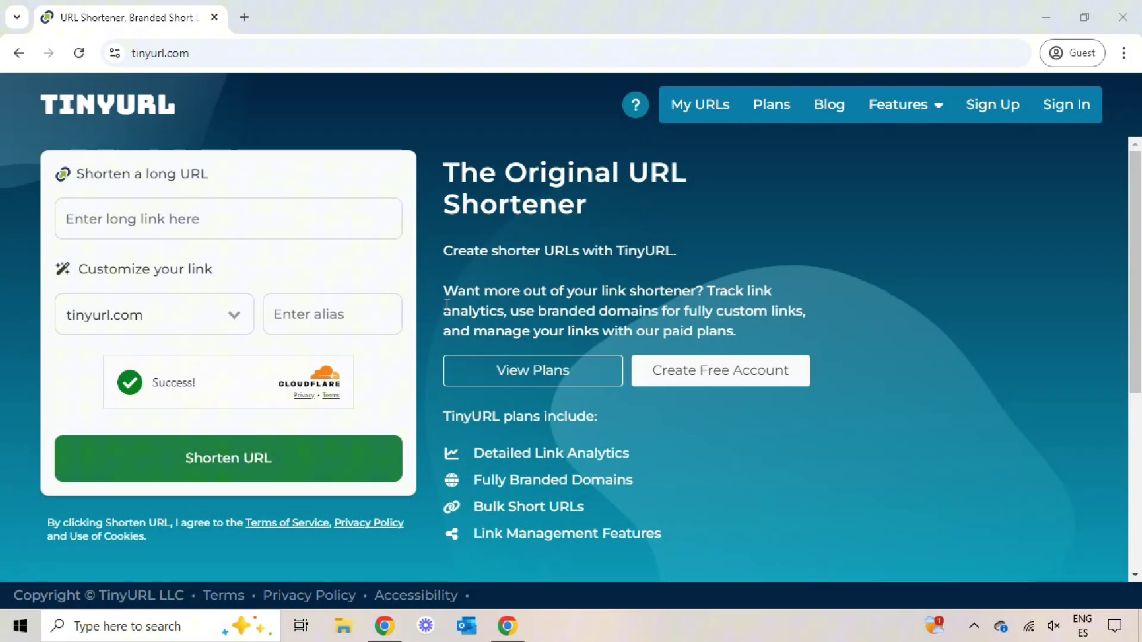
Register a free TinyURL account with name, email and password.
{"action": "left_click", "coordinate": [699, 366]}
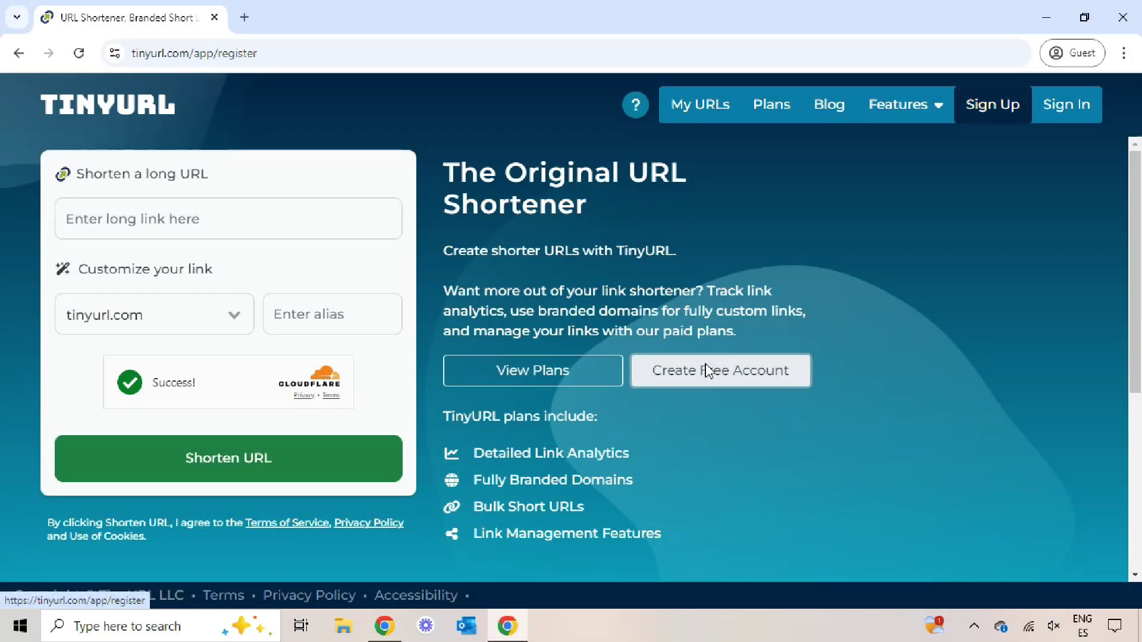
{"action": "left_click", "coordinate": [904, 277]}
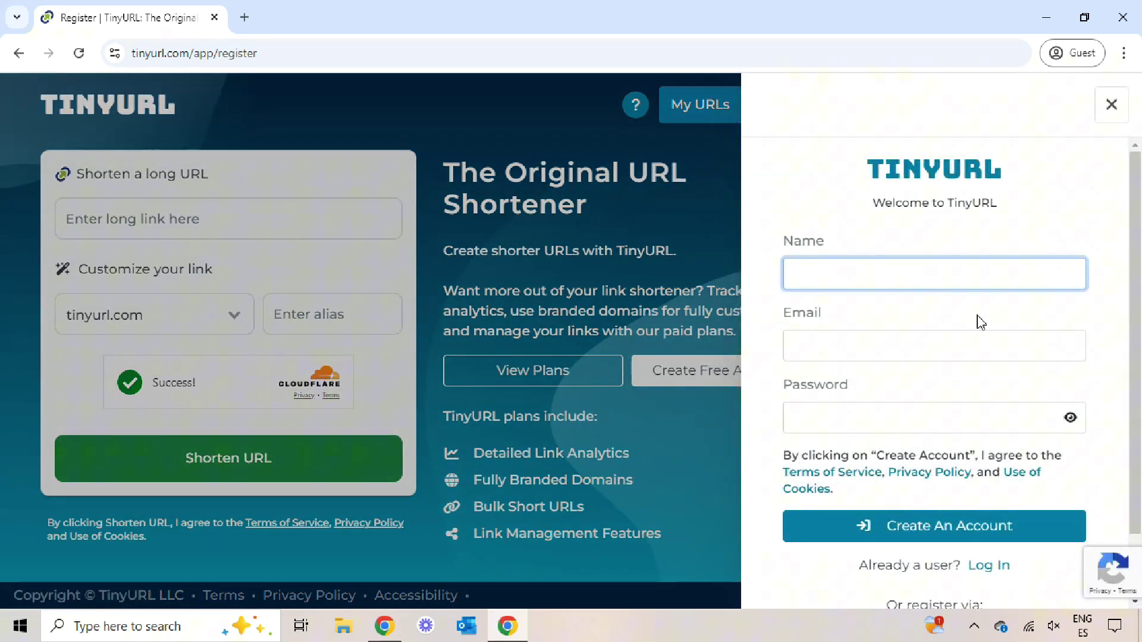
{"action": "type", "text": "urion seo"}
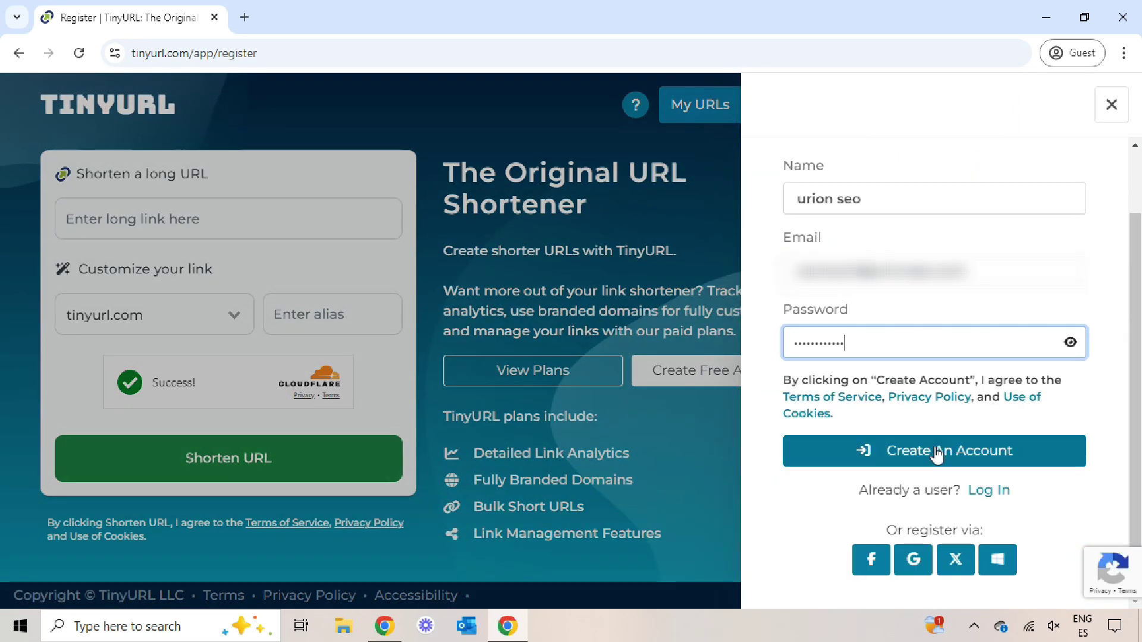
{"action": "left_click", "coordinate": [943, 450]}
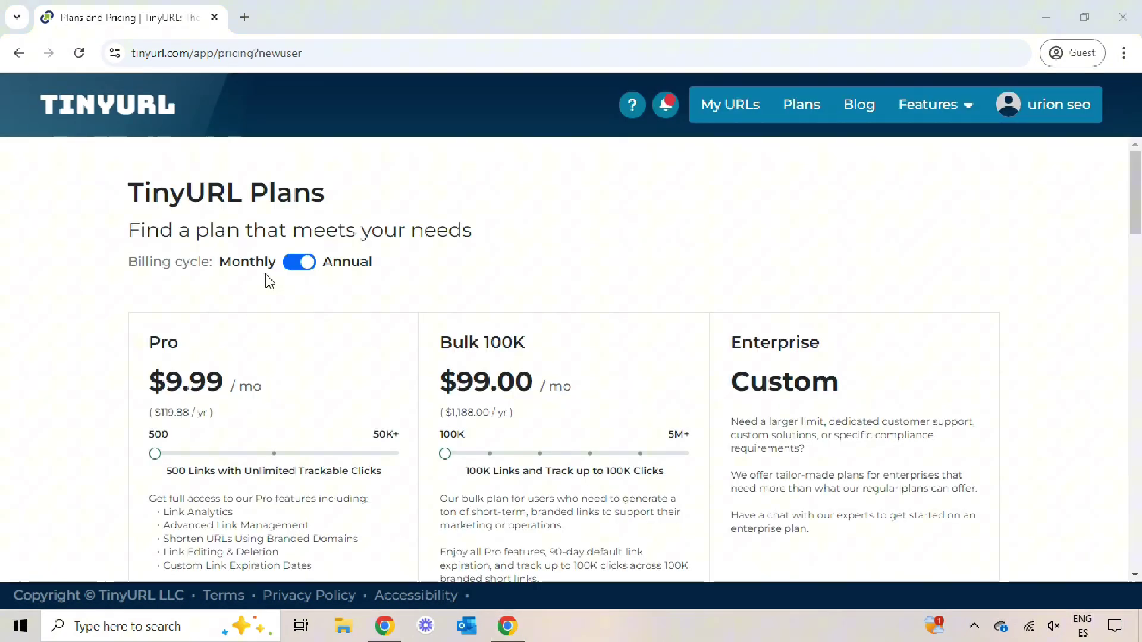
{"action": "scroll", "coordinate": [269, 281], "scroll_direction": "down", "scroll_amount": 3}
{"action": "scroll", "coordinate": [270, 281], "scroll_direction": "down", "scroll_amount": 3}
{"action": "scroll", "coordinate": [270, 282], "scroll_direction": "down", "scroll_amount": 2}
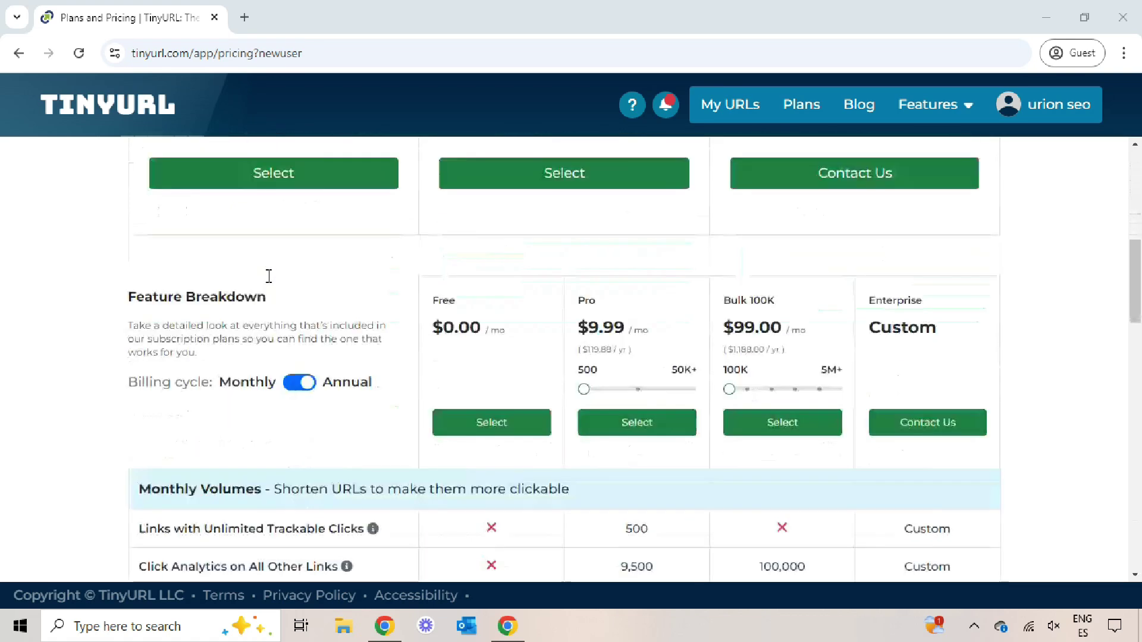
{"action": "scroll", "coordinate": [269, 276], "scroll_direction": "down", "scroll_amount": 3}
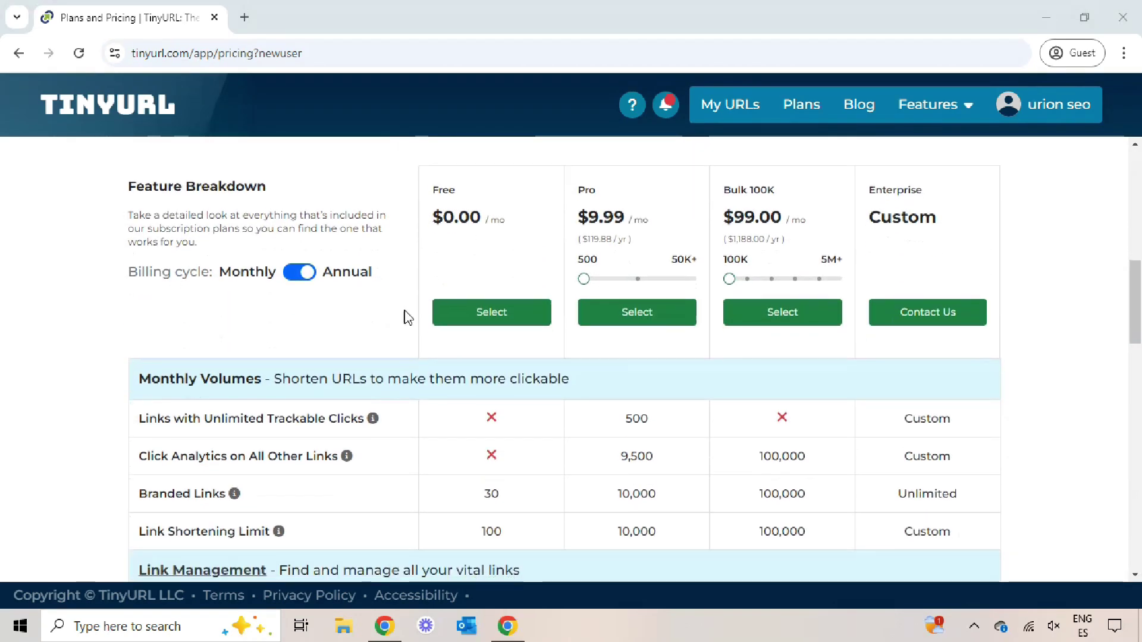
Pick the Free plan, continue past email verification, and close the side panel.
{"action": "left_click", "coordinate": [491, 317]}
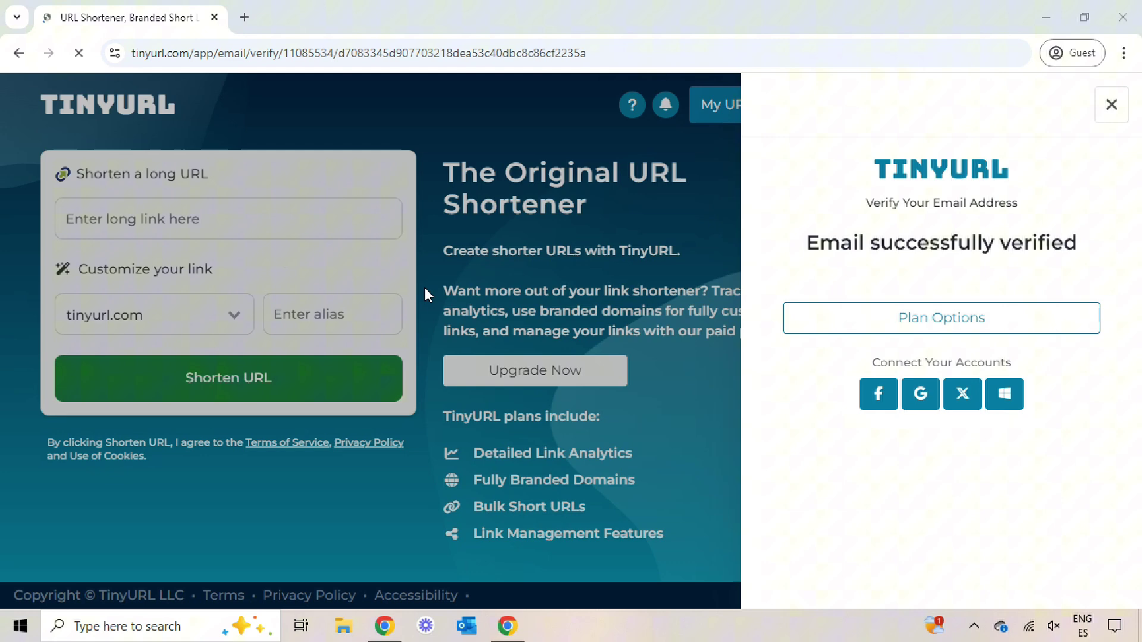
{"action": "left_click", "coordinate": [903, 317]}
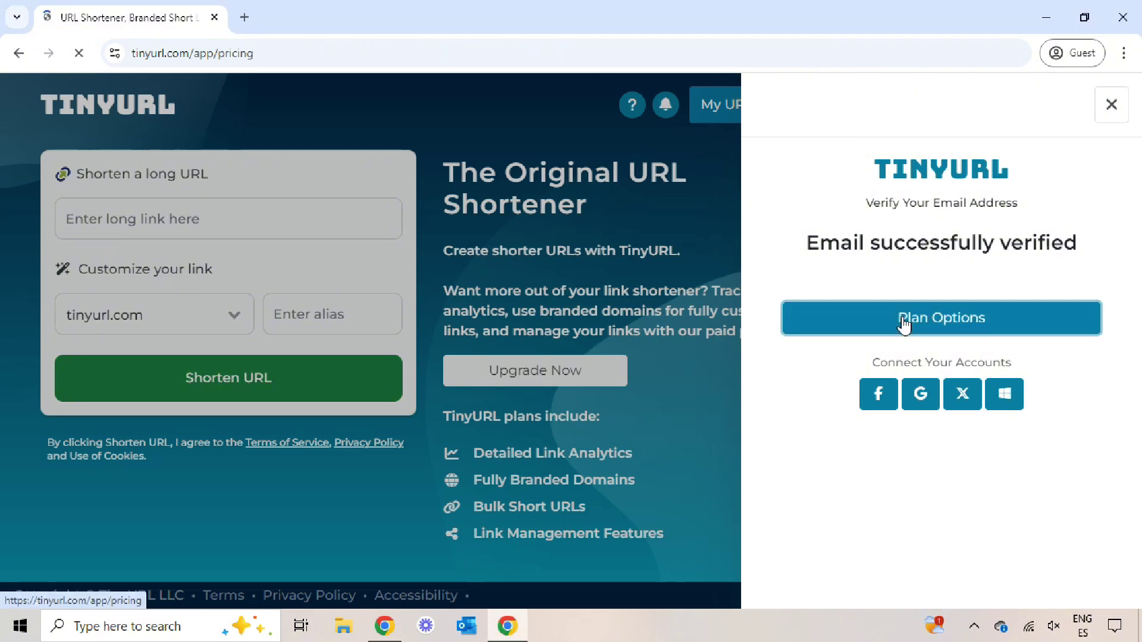
{"action": "left_click", "coordinate": [501, 274]}
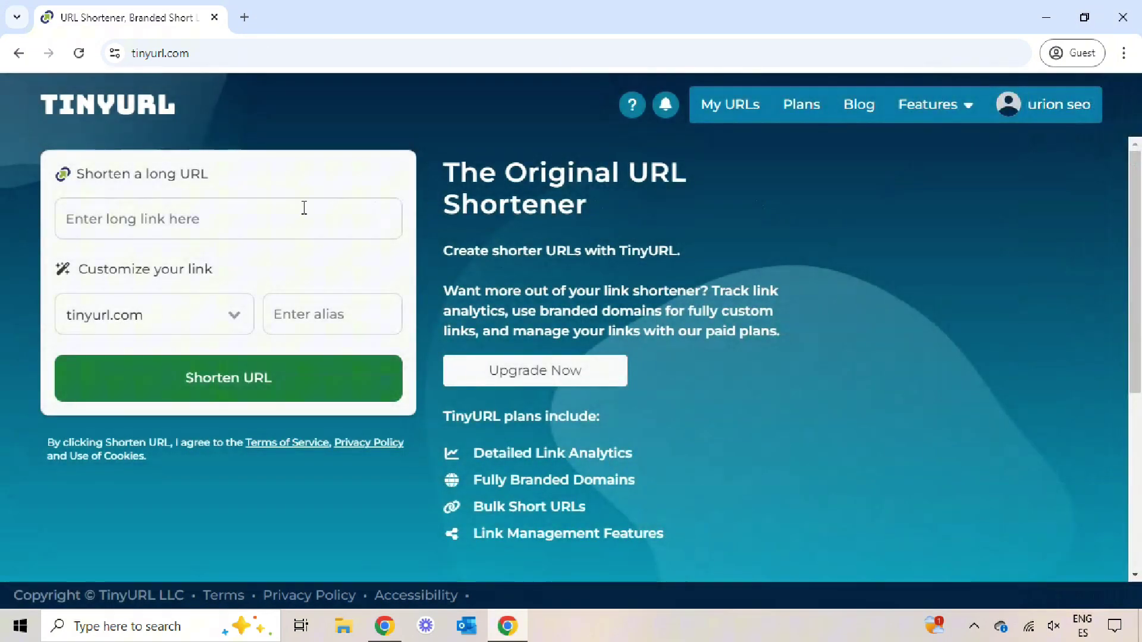
{"action": "left_click", "coordinate": [254, 218]}
{"action": "type", "text": "https://urionseo.com/"}
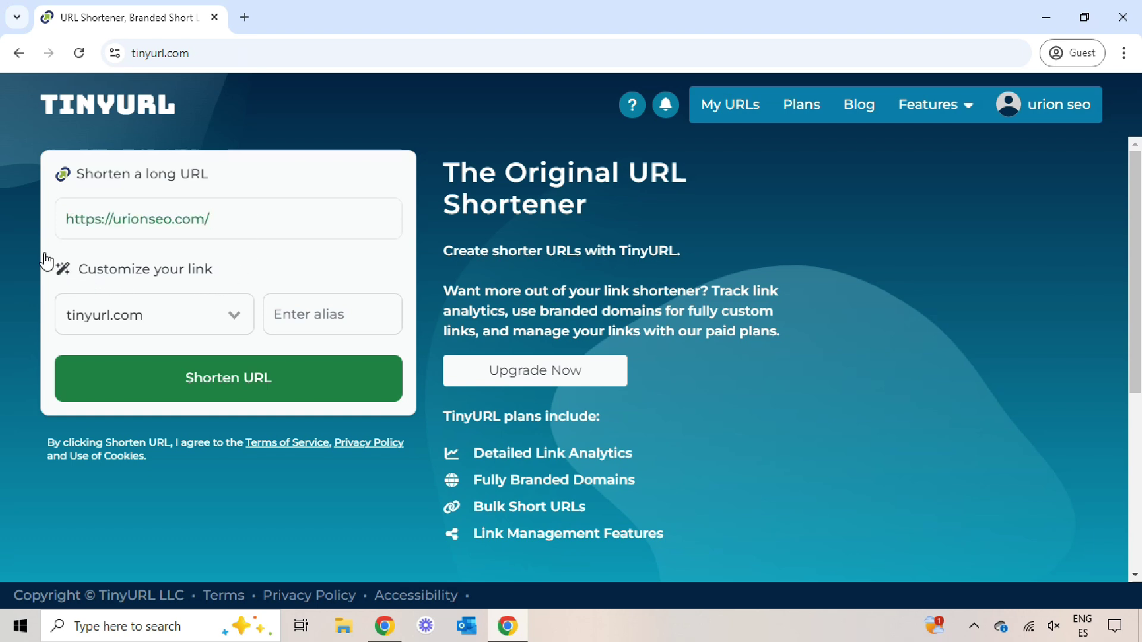
{"action": "left_click", "coordinate": [172, 376]}
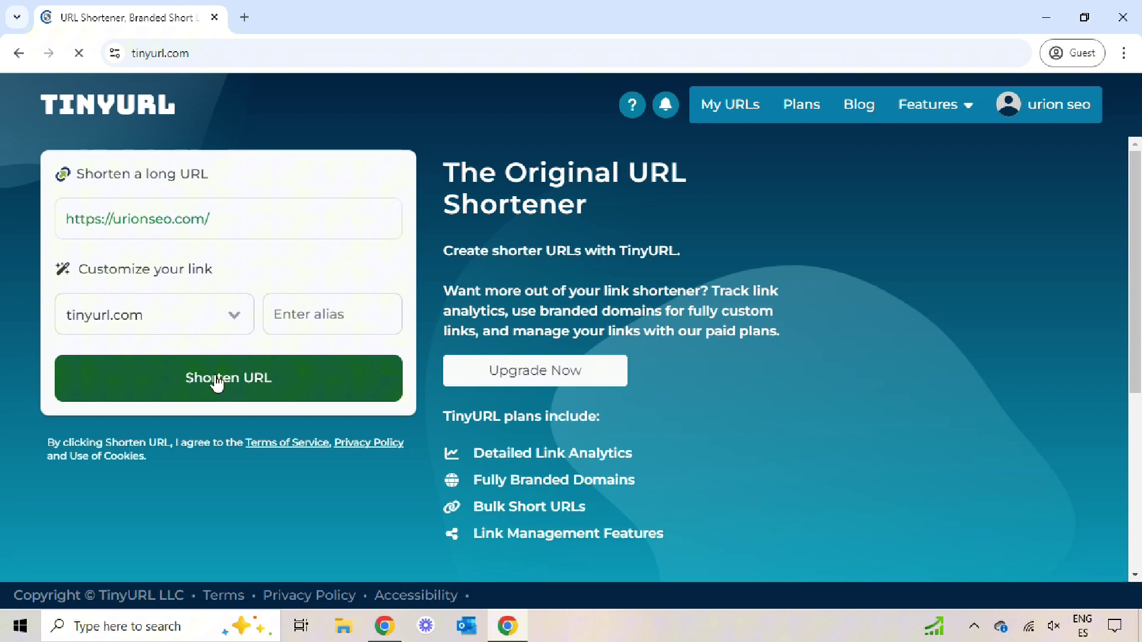
{"action": "left_click", "coordinate": [211, 375]}
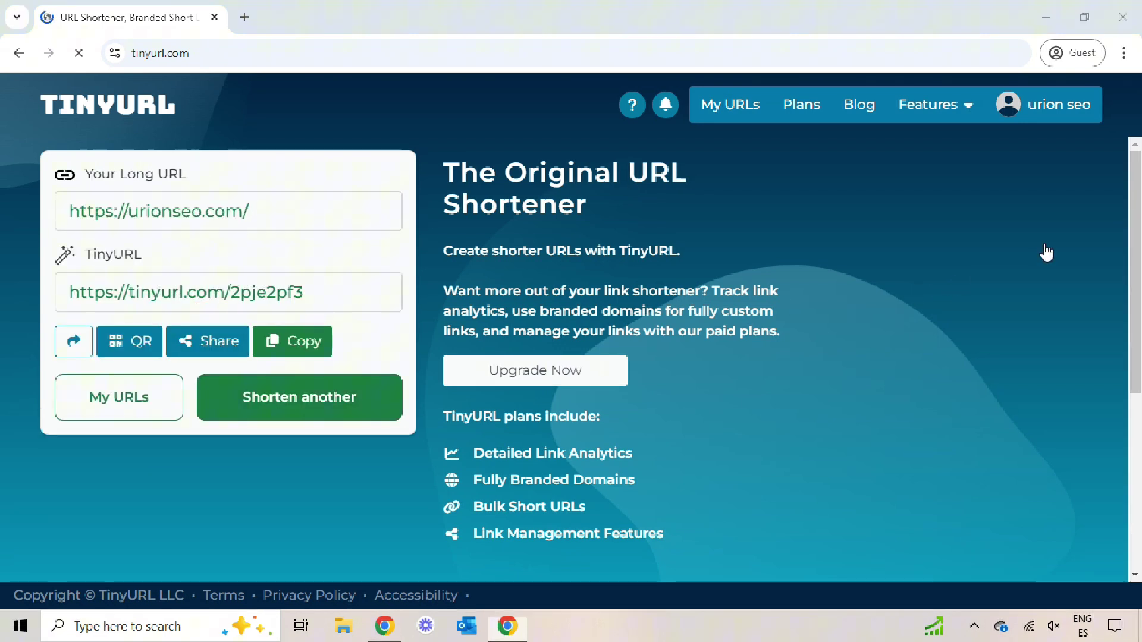
{"action": "left_click", "coordinate": [292, 340]}
{"action": "left_click", "coordinate": [228, 53]}
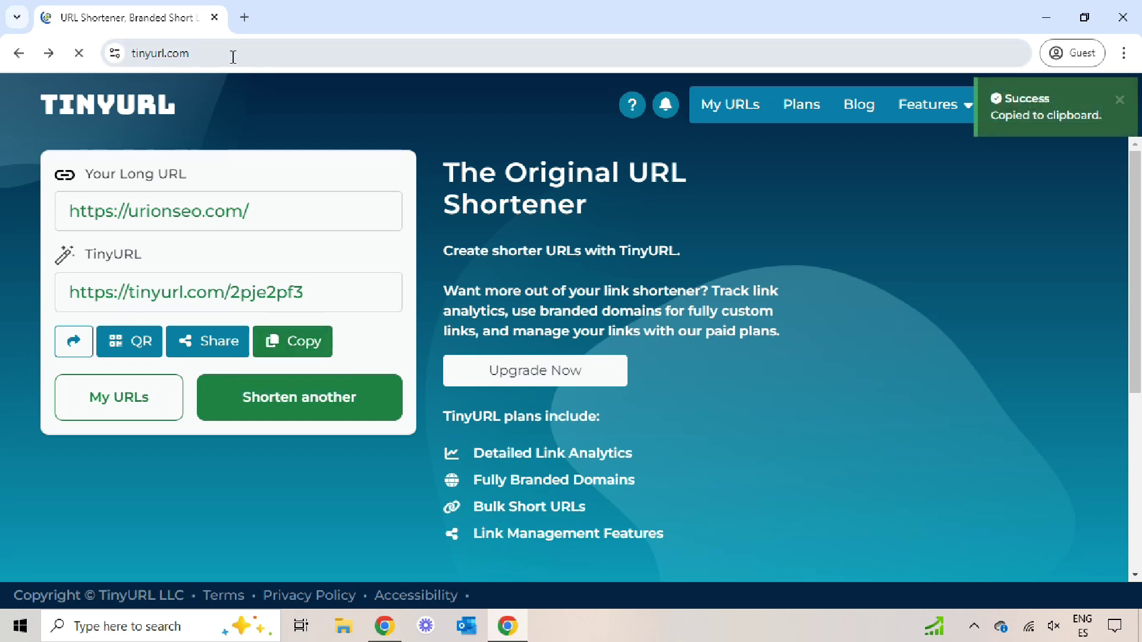
{"action": "key", "text": "ctrl+v"}
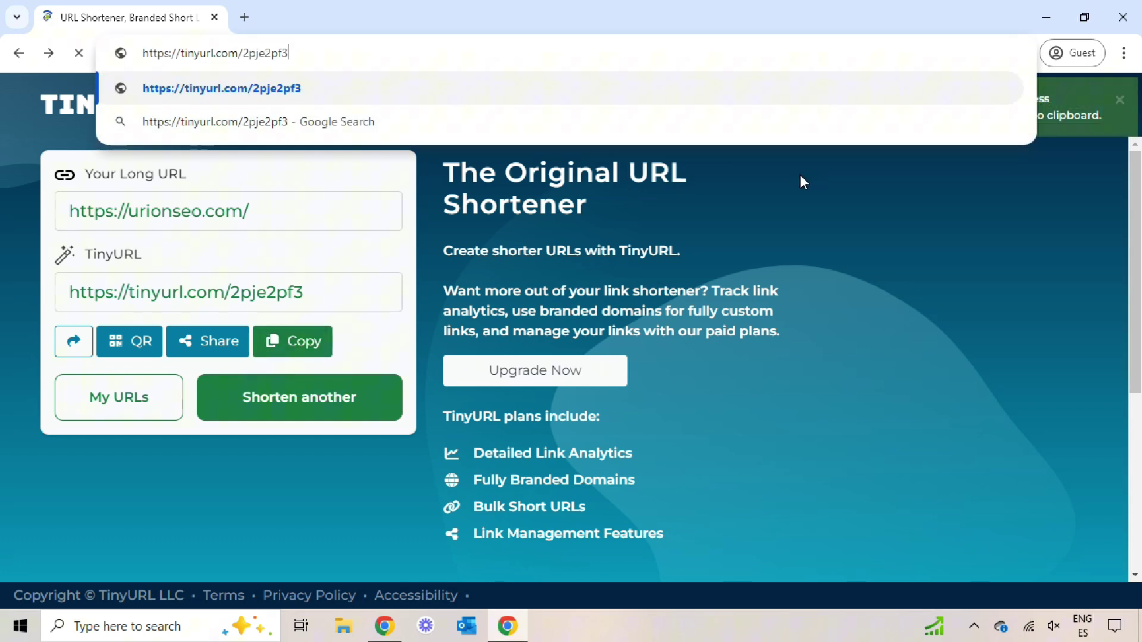
{"action": "key", "text": "Return"}
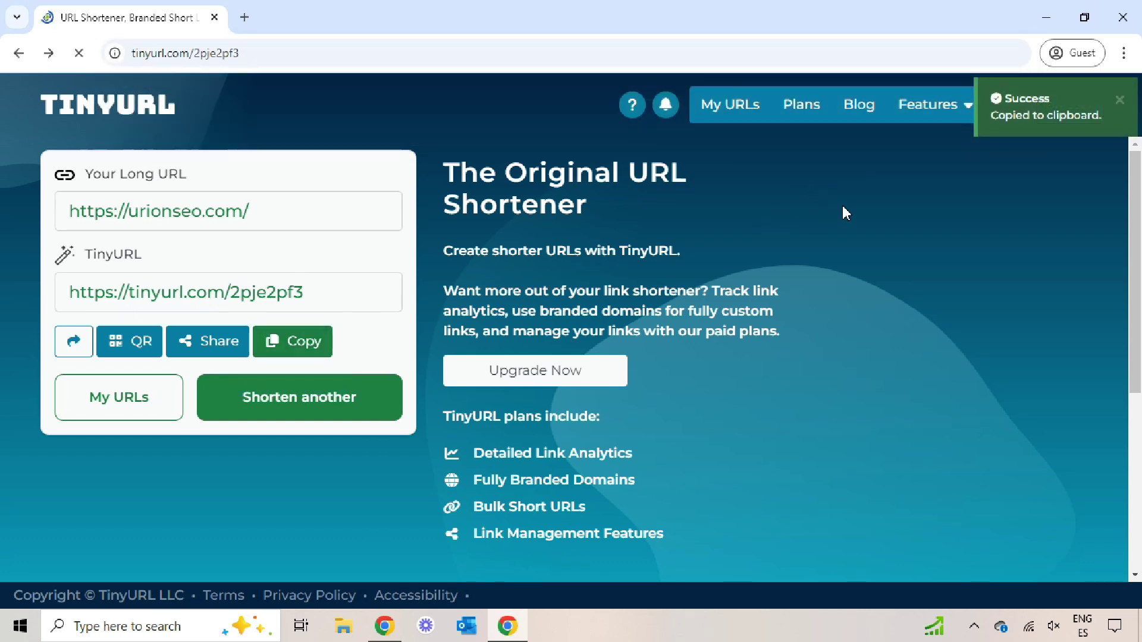